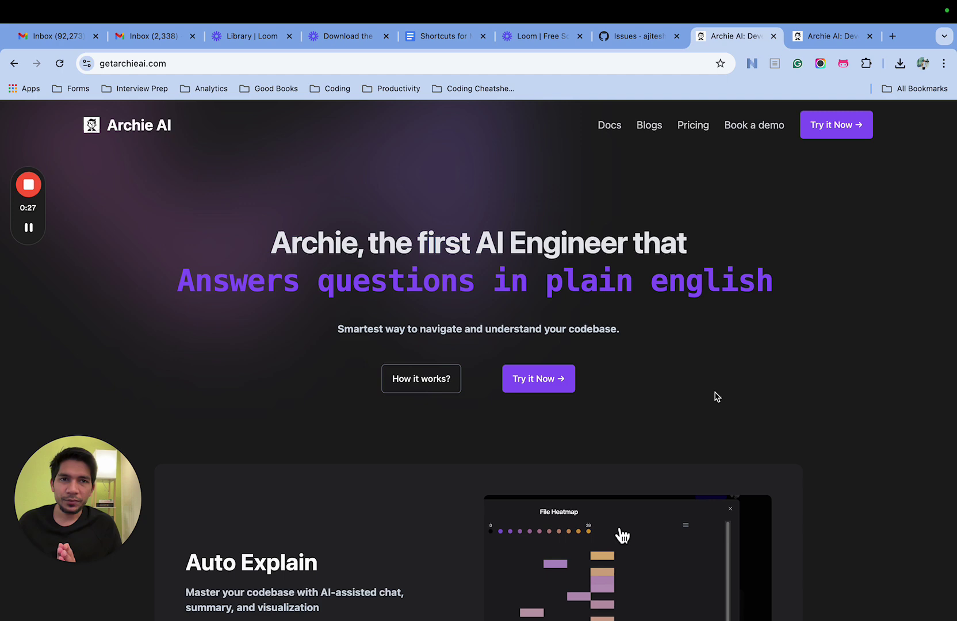
Step: Go to the cw-backend issues list and open Sentry-reported issue #312
click(619, 39)
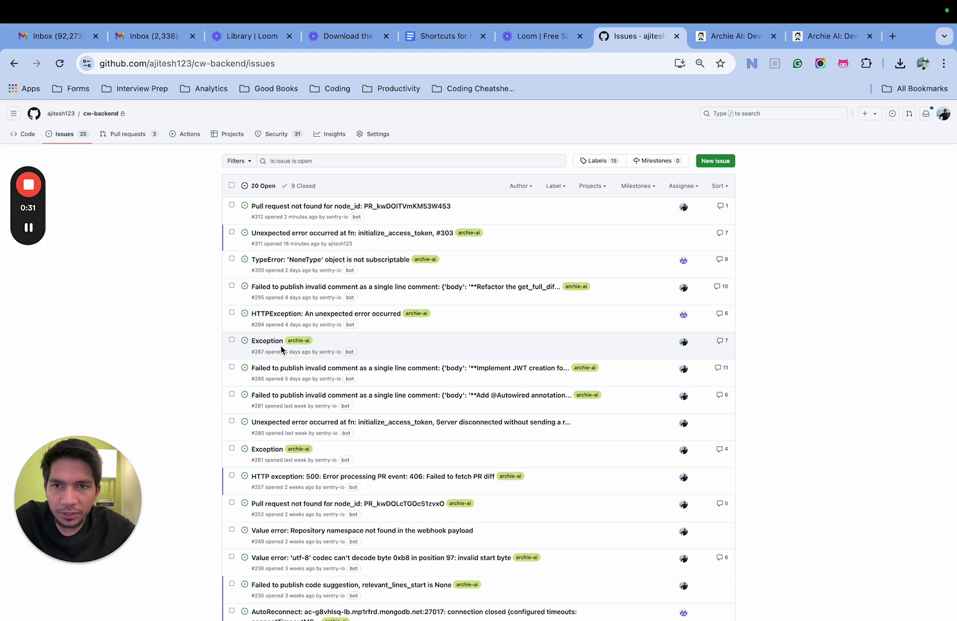
click(298, 206)
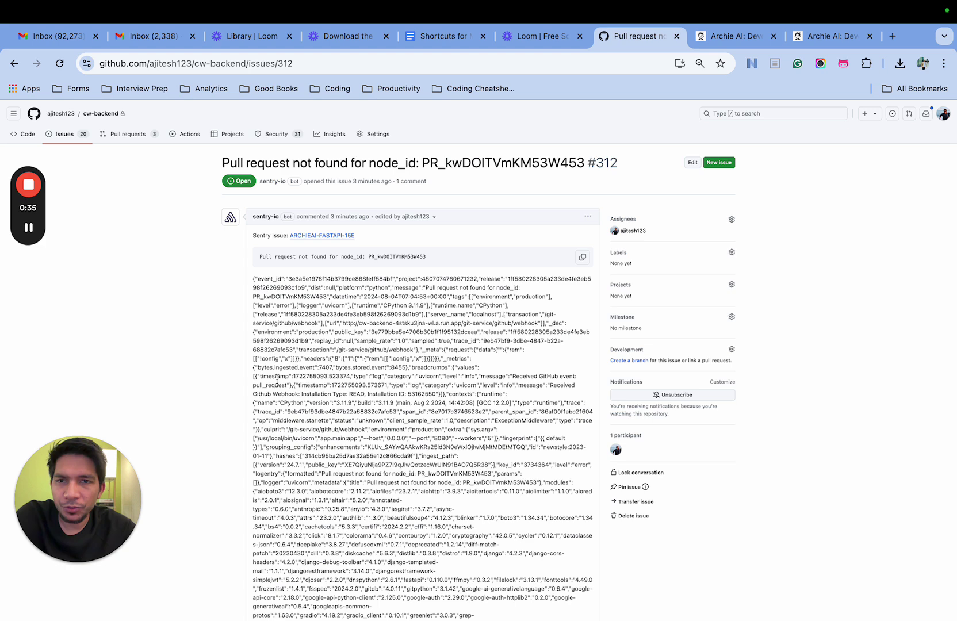
scroll(341, 368, down, 1)
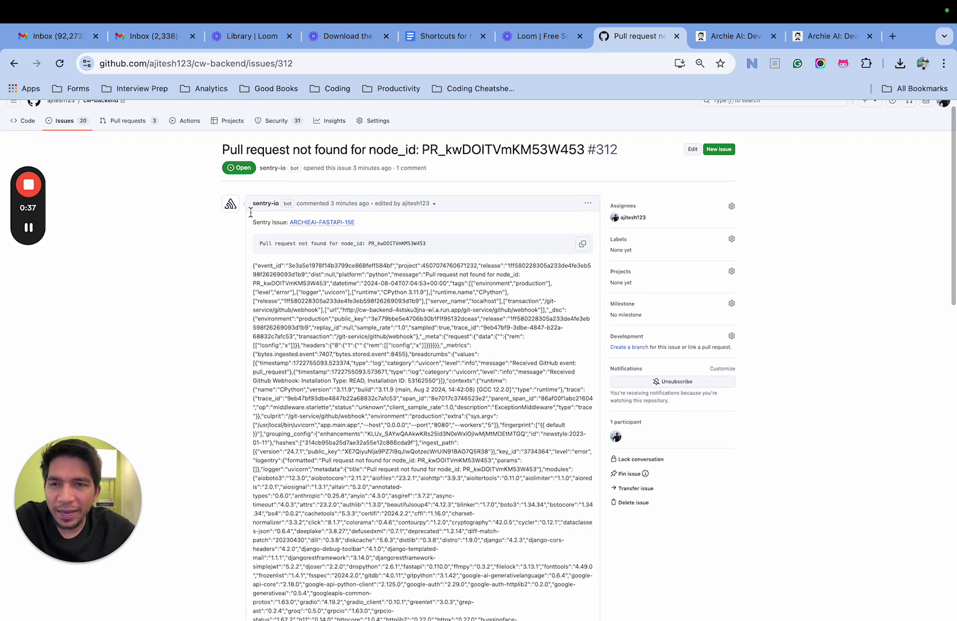
scroll(377, 439, down, 2)
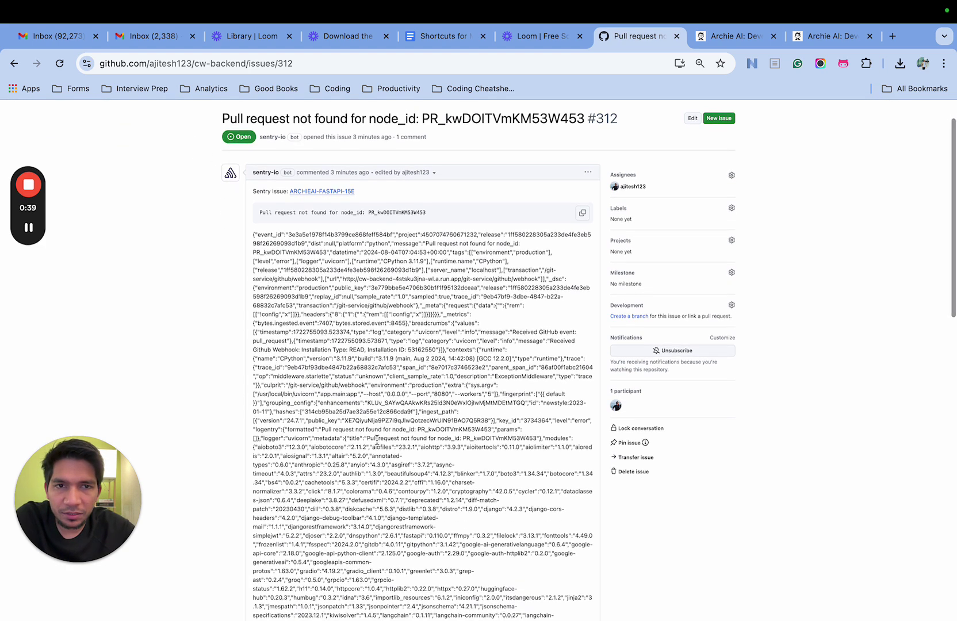
scroll(376, 439, down, 10)
scroll(377, 439, down, 5)
scroll(383, 372, up, 5)
scroll(449, 360, up, 8)
scroll(486, 344, up, 2)
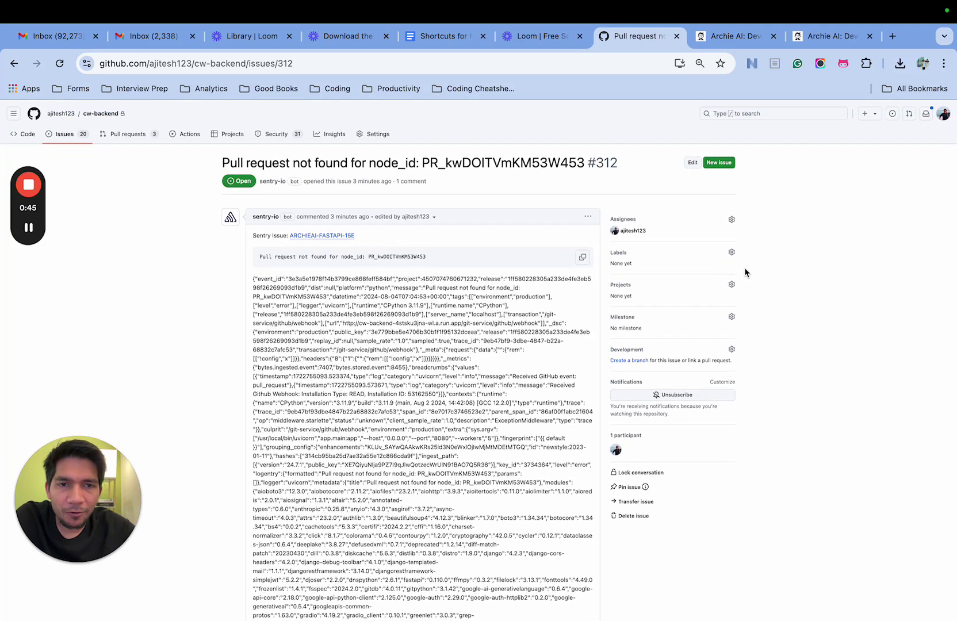
Step: Apply the archie-ai label to issue #312 from the Labels menu
click(732, 253)
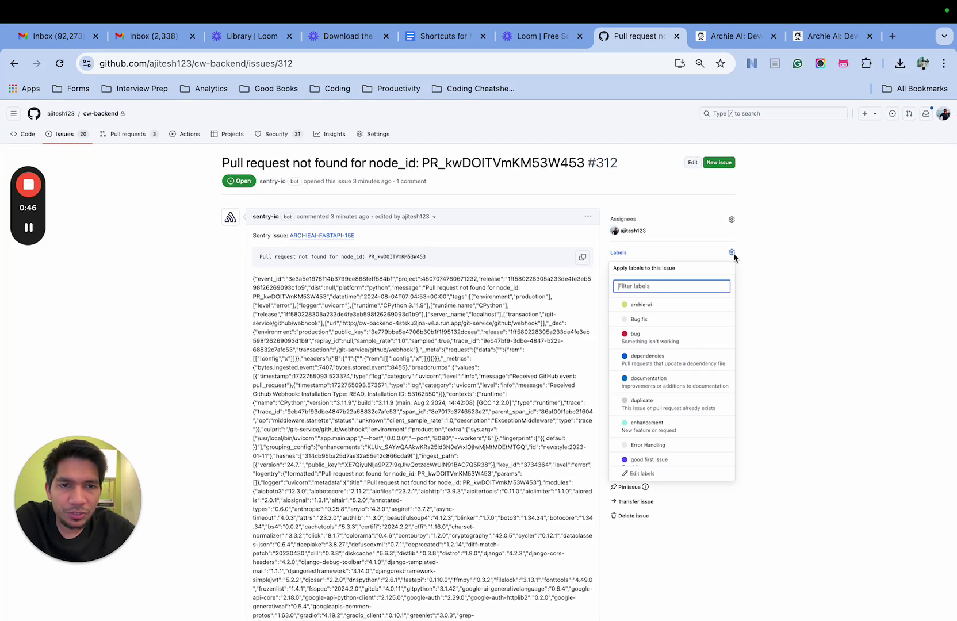
click(672, 310)
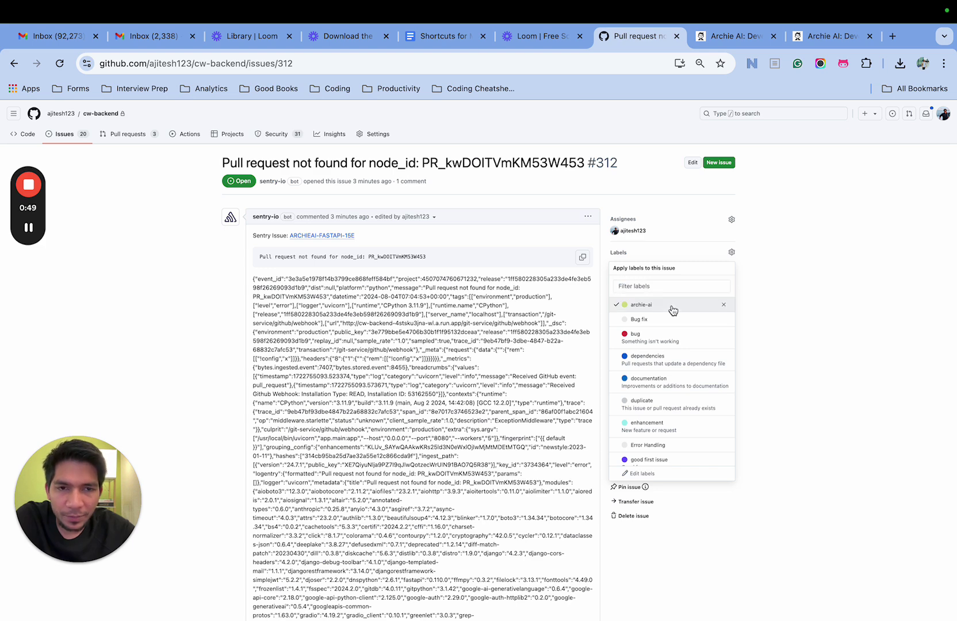
click(785, 294)
scroll(424, 420, down, 1)
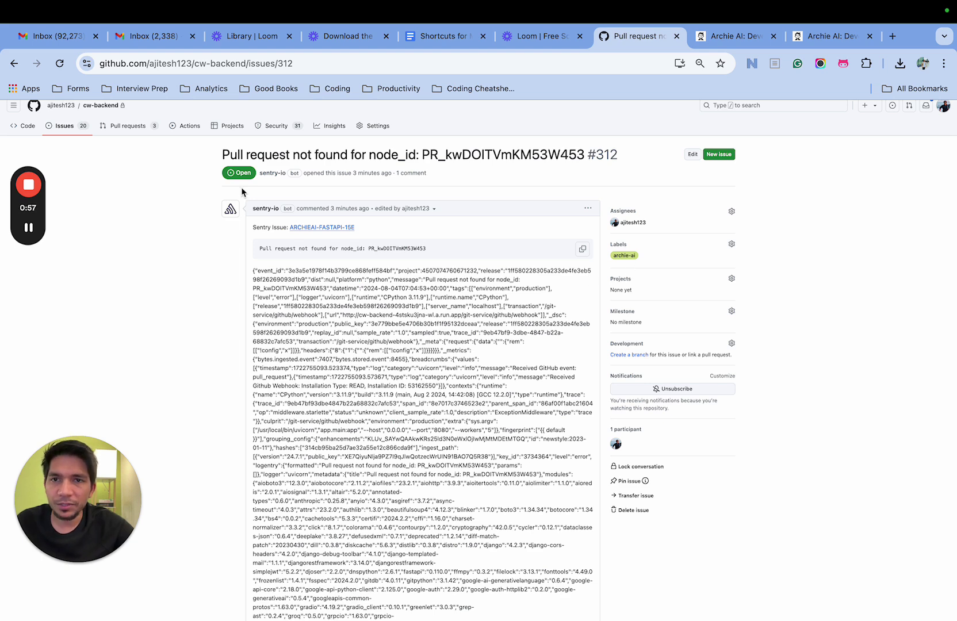
drag(216, 159, 302, 156)
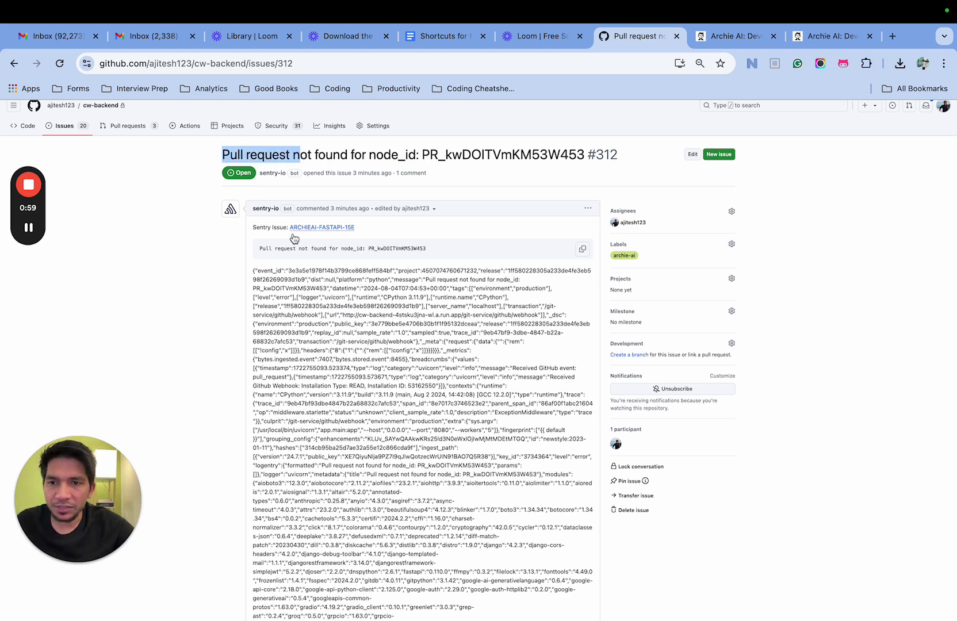
scroll(284, 290, down, 10)
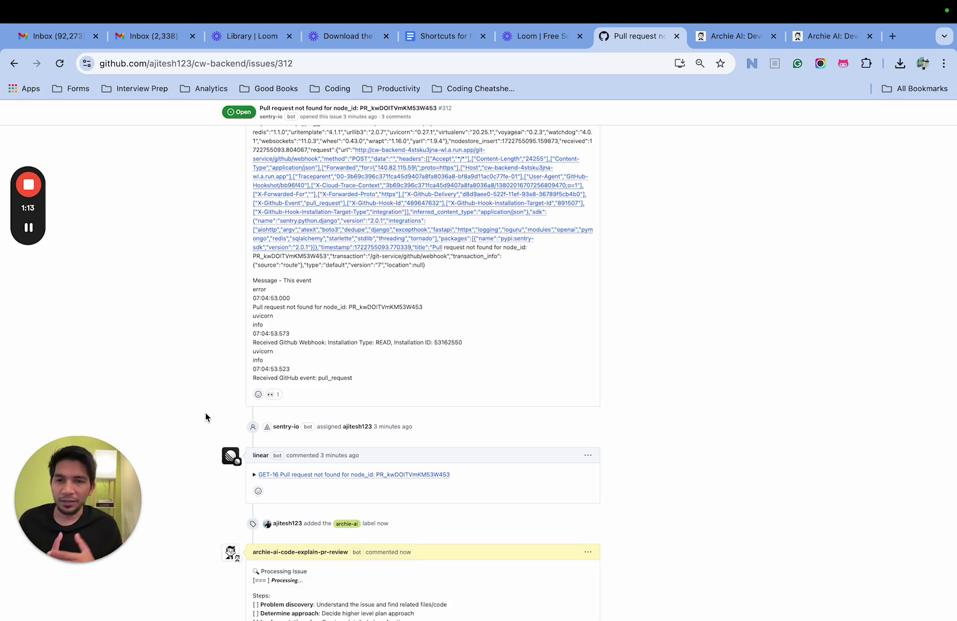
scroll(206, 417, down, 2)
scroll(207, 412, down, 1)
scroll(207, 421, down, 1)
scroll(303, 330, down, 1)
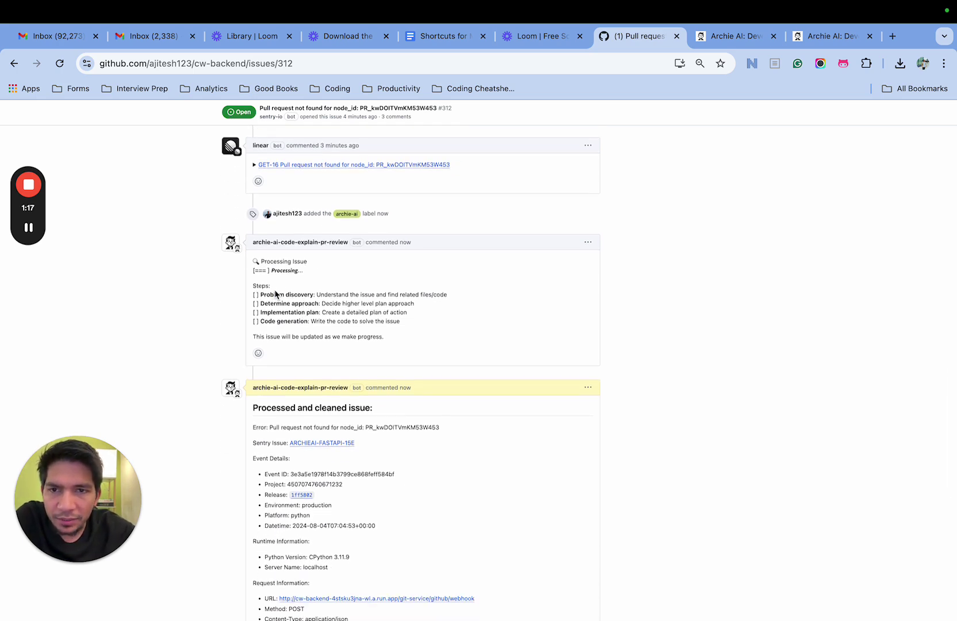
drag(274, 294, 327, 330)
scroll(339, 400, down, 1)
scroll(339, 400, down, 5)
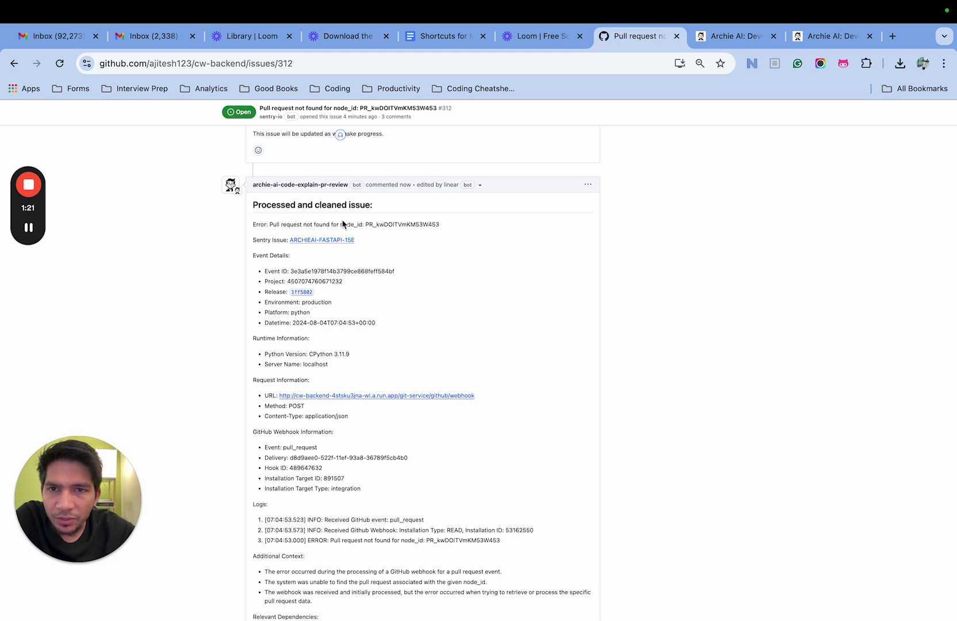
scroll(354, 330, down, 1)
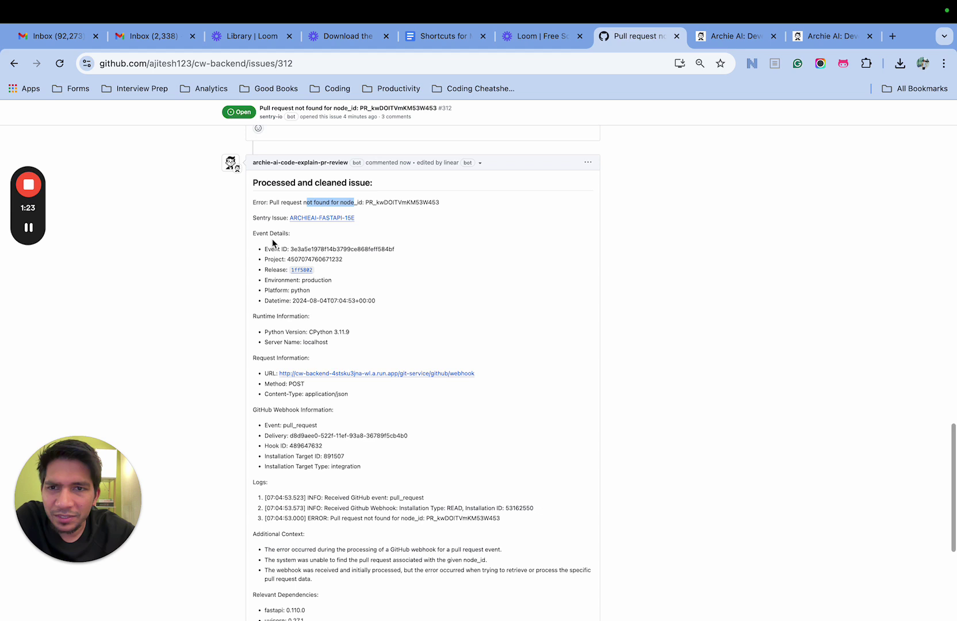
drag(263, 236, 300, 269)
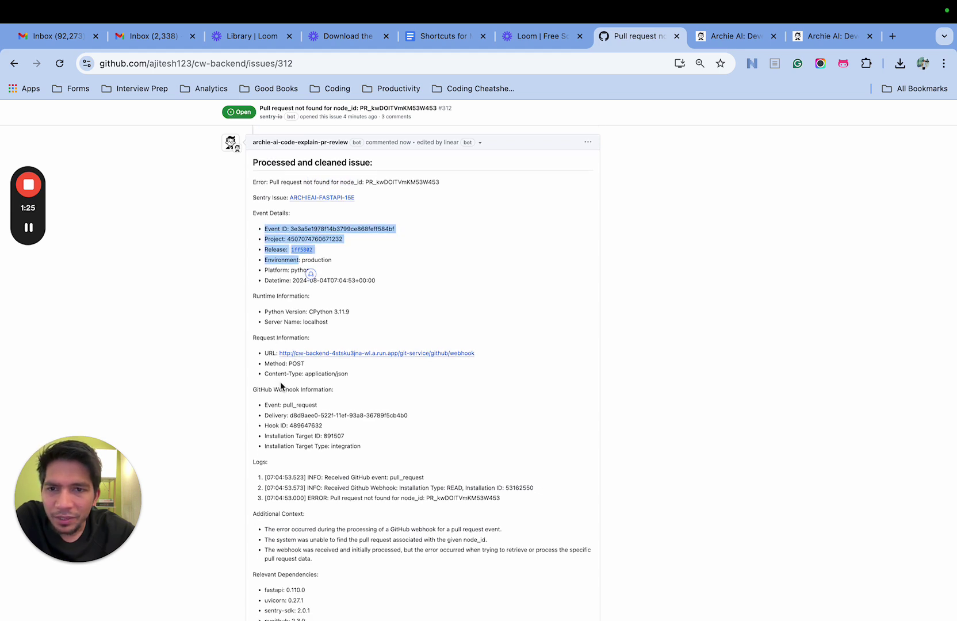
scroll(281, 383, down, 1)
Step: Highlight the webhook and log lines in Archie's cleaned summary of issue #312
click(279, 357)
drag(279, 357, 321, 415)
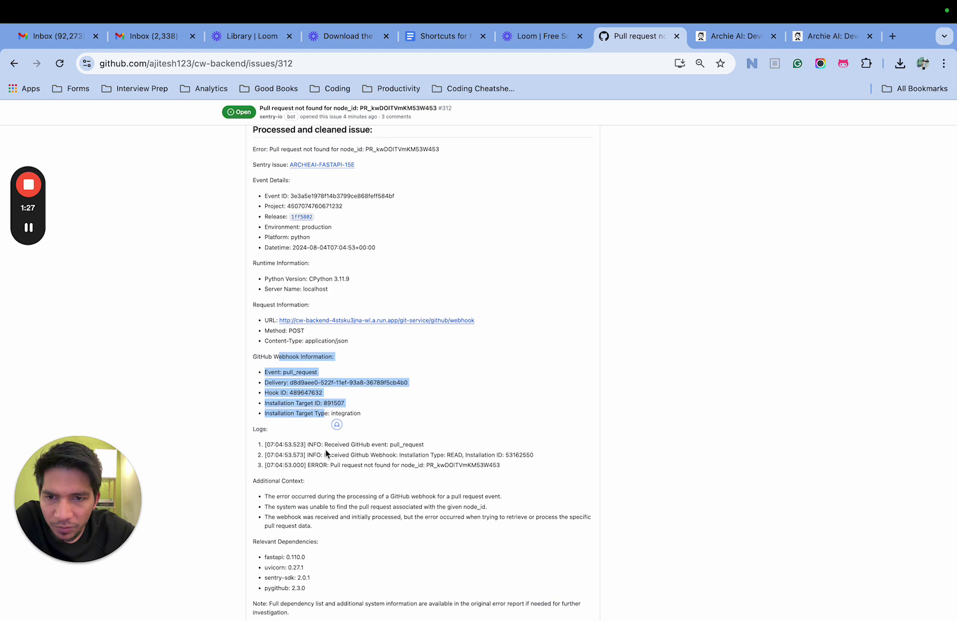
scroll(321, 374, down, 2)
drag(265, 380, 318, 400)
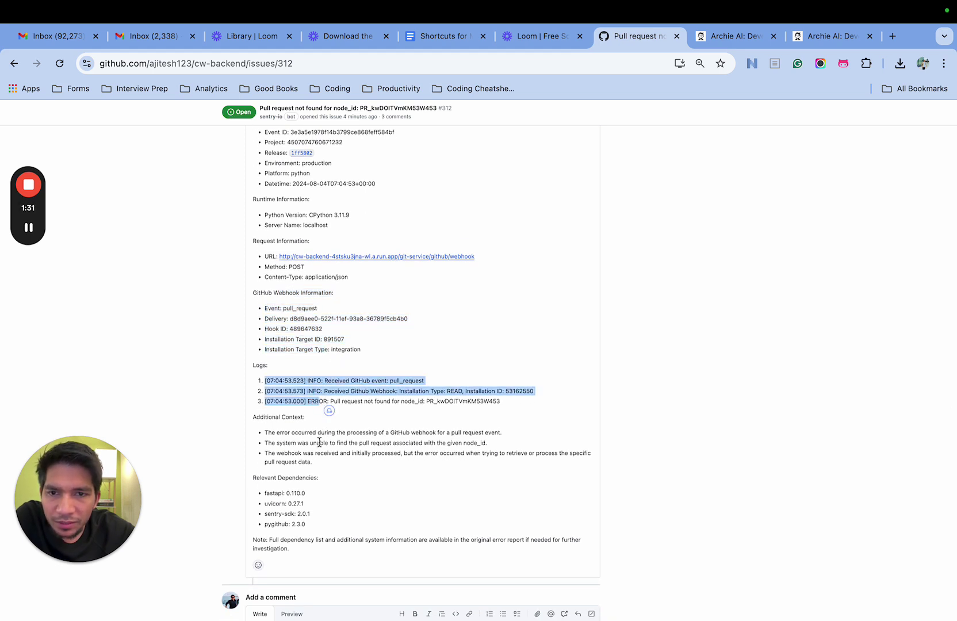
scroll(319, 444, down, 1)
drag(265, 414, 312, 424)
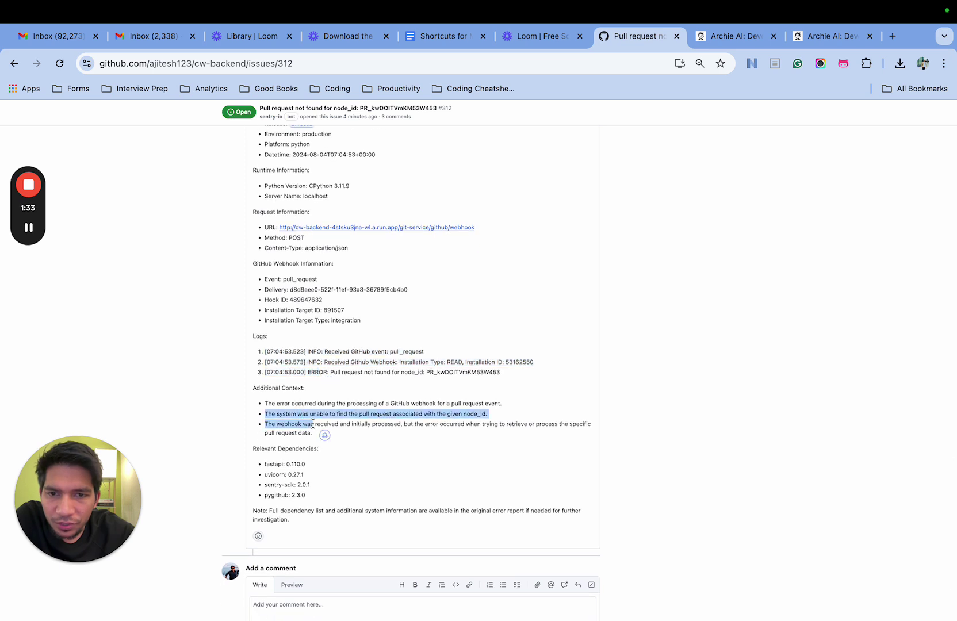
scroll(319, 461, down, 1)
scroll(299, 432, up, 5)
scroll(298, 432, up, 4)
scroll(299, 430, down, 1)
scroll(299, 430, down, 6)
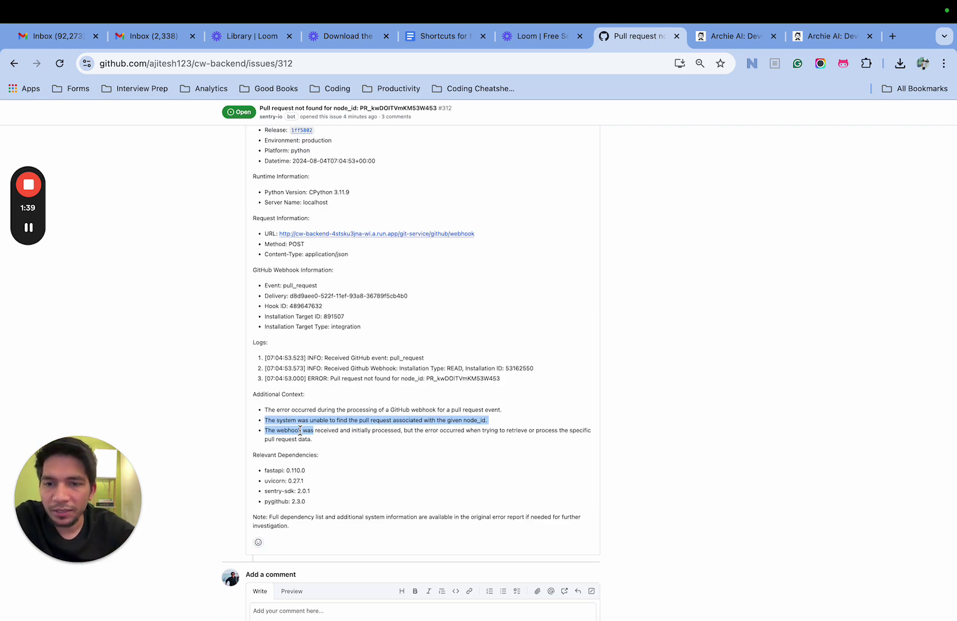
scroll(300, 430, down, 3)
scroll(299, 432, up, 4)
scroll(300, 435, up, 10)
scroll(301, 435, up, 10)
scroll(129, 185, up, 10)
Step: Return to the cw-backend issues list
click(13, 63)
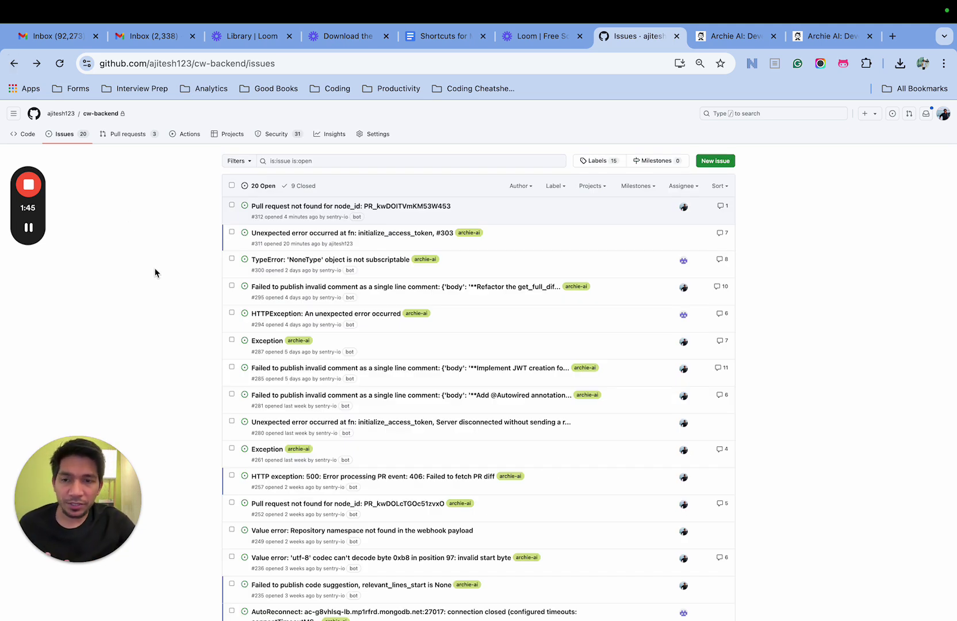
Step: Open Exception issue #287 and review the bot's plan, including the two files to create
click(275, 342)
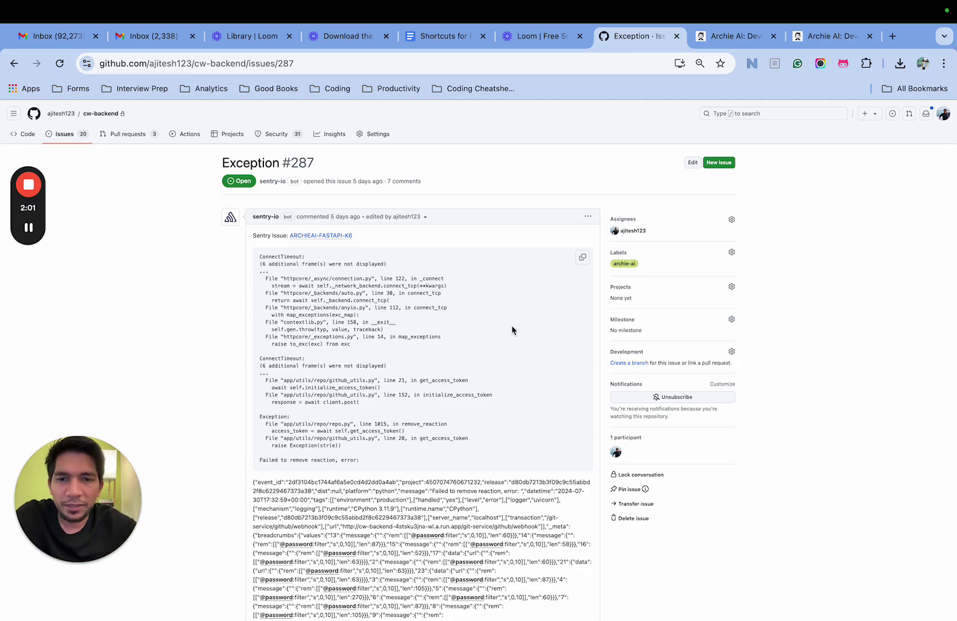
scroll(512, 333, down, 5)
scroll(512, 340, down, 2)
scroll(512, 340, down, 1)
scroll(511, 340, down, 2)
scroll(510, 346, down, 1)
scroll(510, 346, down, 5)
scroll(511, 347, down, 10)
scroll(511, 348, down, 2)
scroll(479, 344, up, 1)
scroll(373, 345, down, 1)
mouse_move(285, 338)
mouse_down()
mouse_move(322, 357)
mouse_move(309, 378)
mouse_move(326, 390)
mouse_up()
scroll(317, 435, down, 2)
scroll(314, 487, down, 2)
mouse_move(264, 350)
mouse_down()
mouse_move(323, 352)
mouse_move(338, 370)
mouse_up()
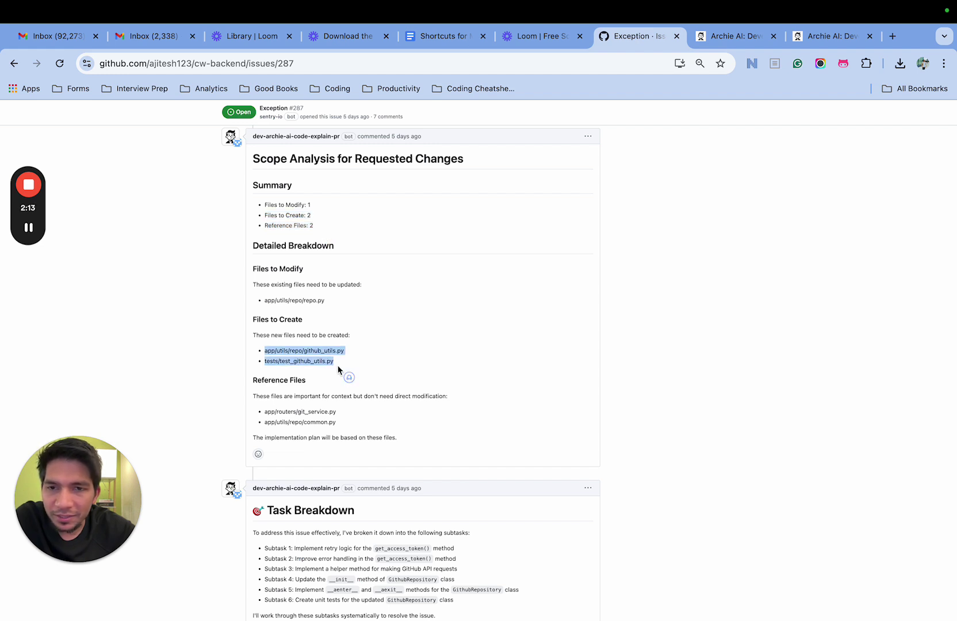
scroll(338, 370, down, 1)
click(279, 260)
scroll(321, 454, down, 4)
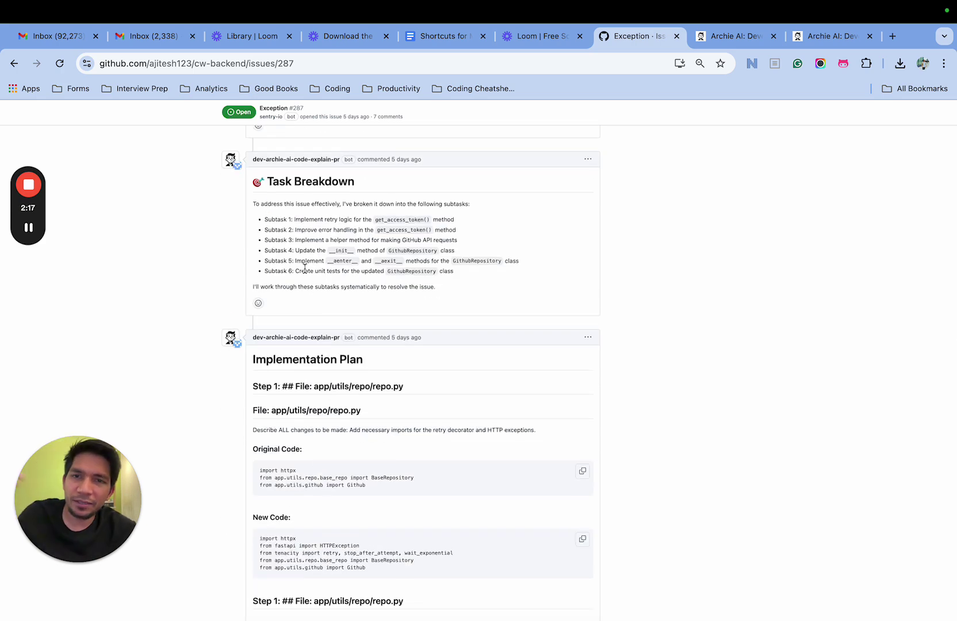
scroll(328, 354, down, 1)
scroll(329, 355, down, 2)
scroll(329, 354, down, 5)
scroll(328, 354, down, 2)
scroll(329, 355, down, 5)
scroll(329, 355, down, 3)
scroll(329, 355, down, 1)
scroll(328, 360, down, 4)
scroll(336, 449, down, 3)
scroll(336, 449, down, 5)
scroll(335, 449, down, 5)
scroll(336, 449, down, 2)
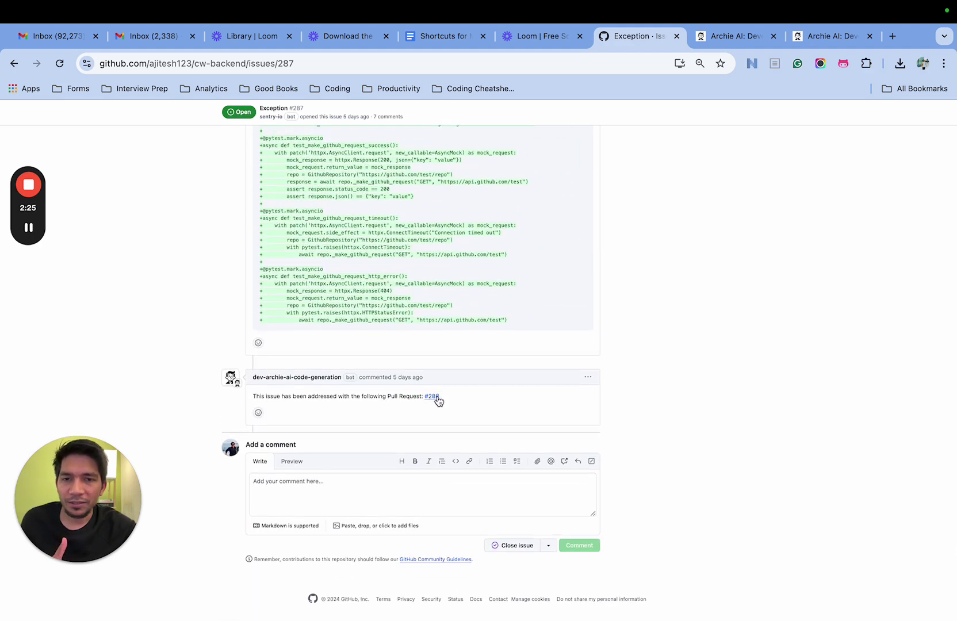
Step: Open fix PR #288, highlight its change list, and view the Files changed diff
click(433, 398)
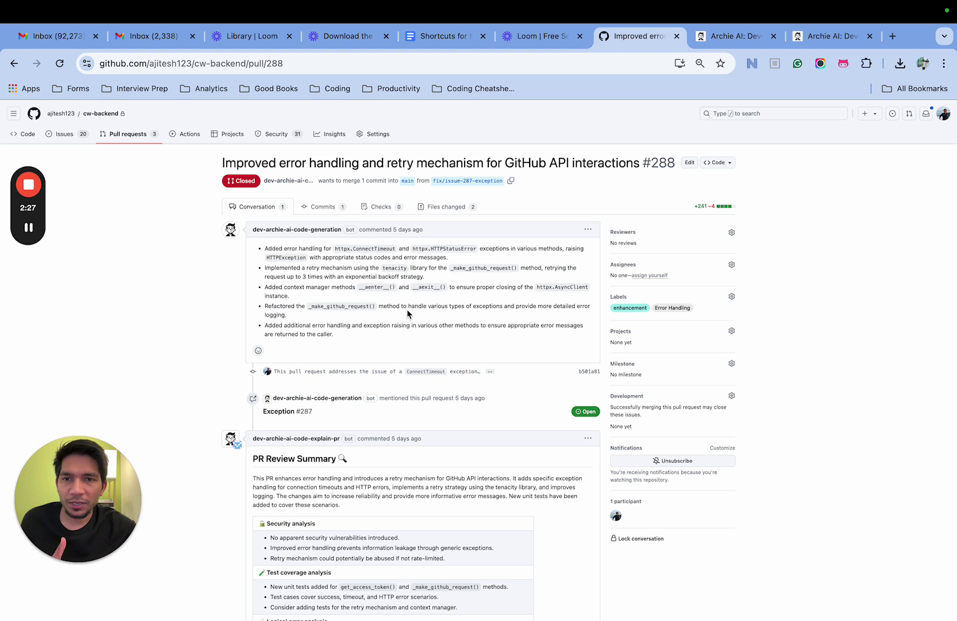
drag(262, 254, 360, 338)
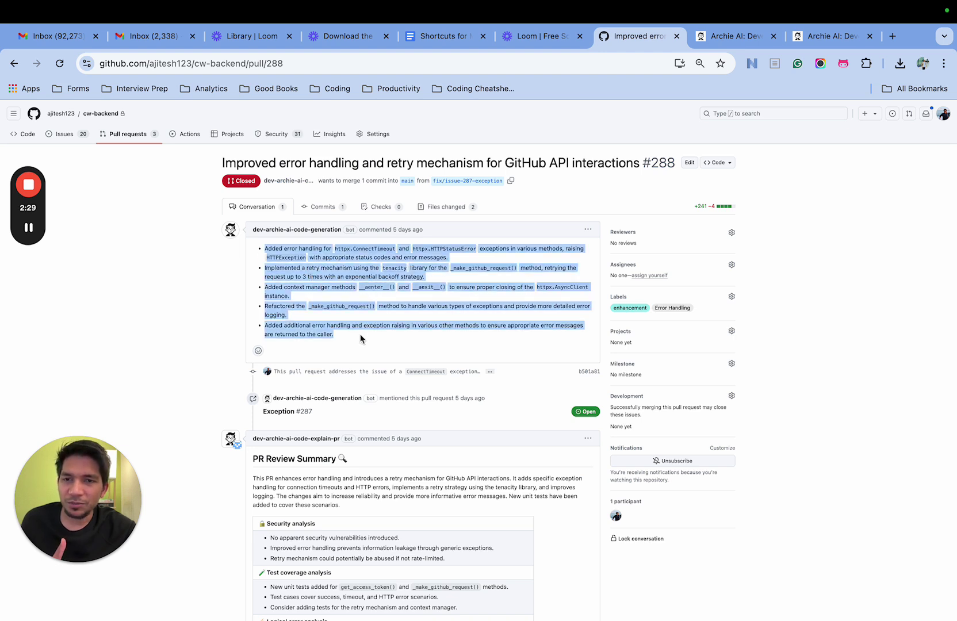
click(456, 211)
scroll(423, 423, down, 3)
scroll(422, 425, down, 15)
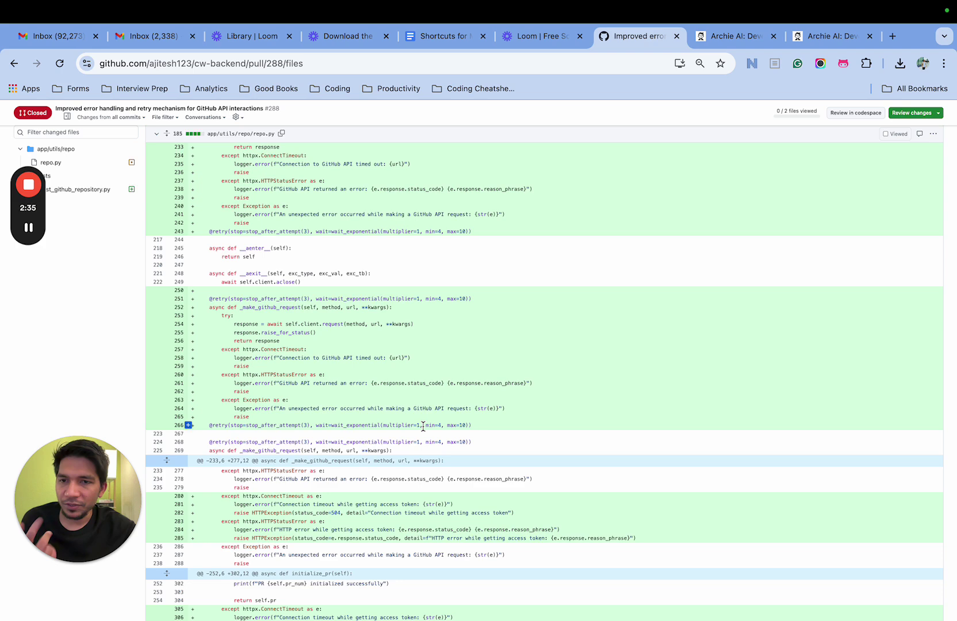
scroll(423, 424, up, 20)
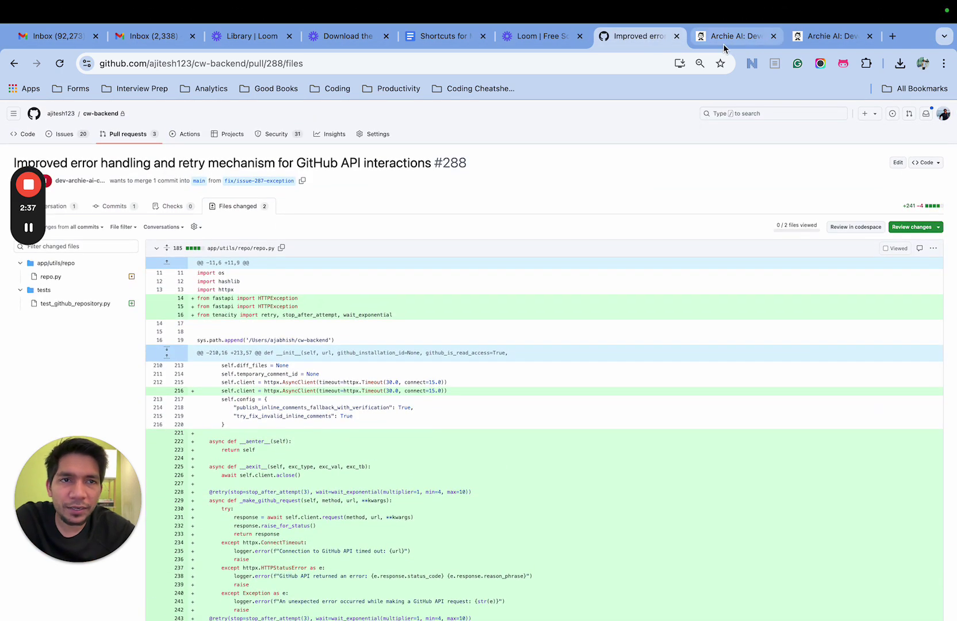
click(723, 44)
Step: In the Archie AI page, open and then close the commit history
click(820, 39)
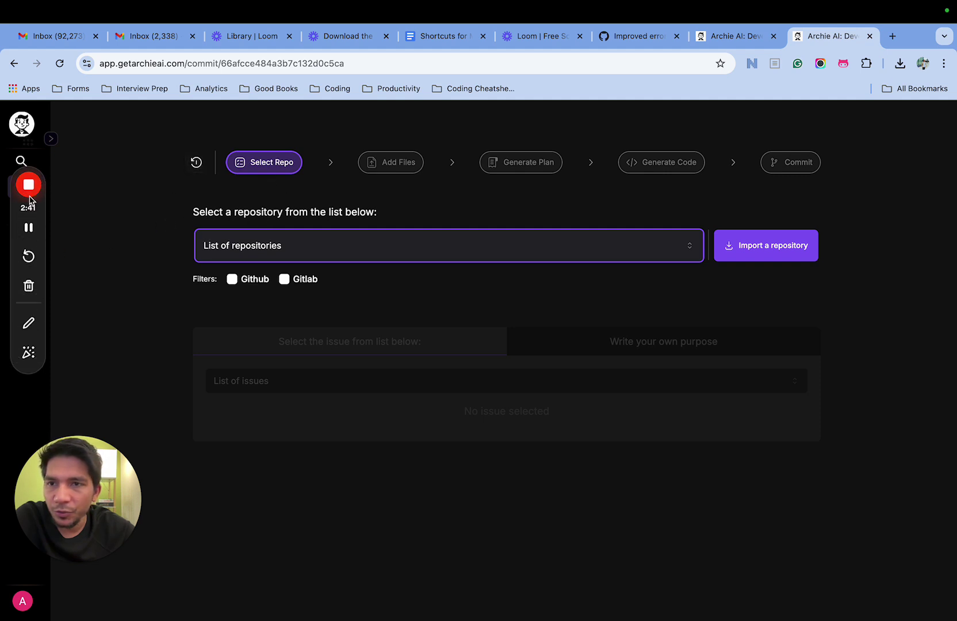
drag(17, 222, 7, 306)
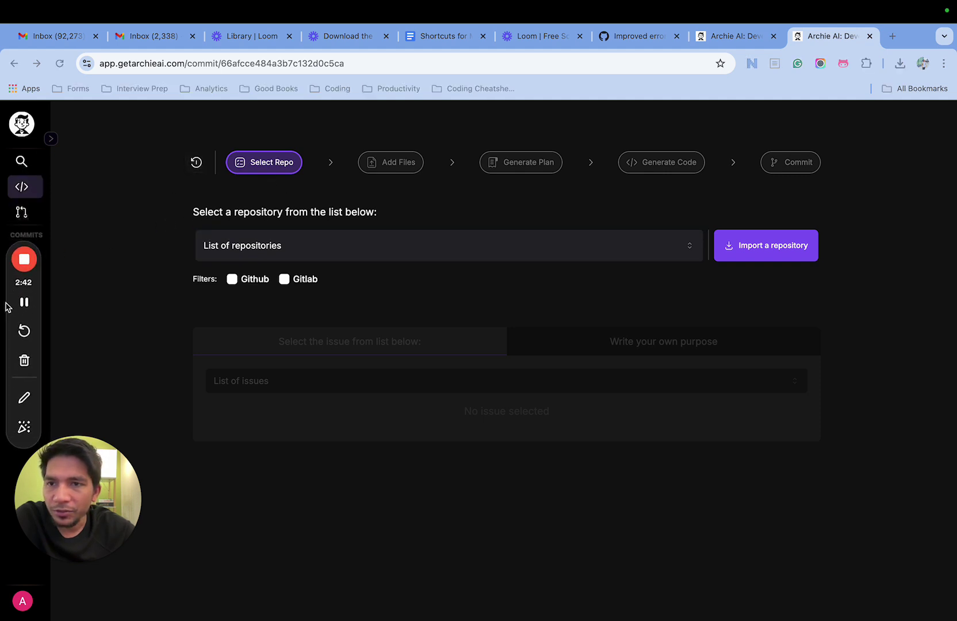
click(195, 163)
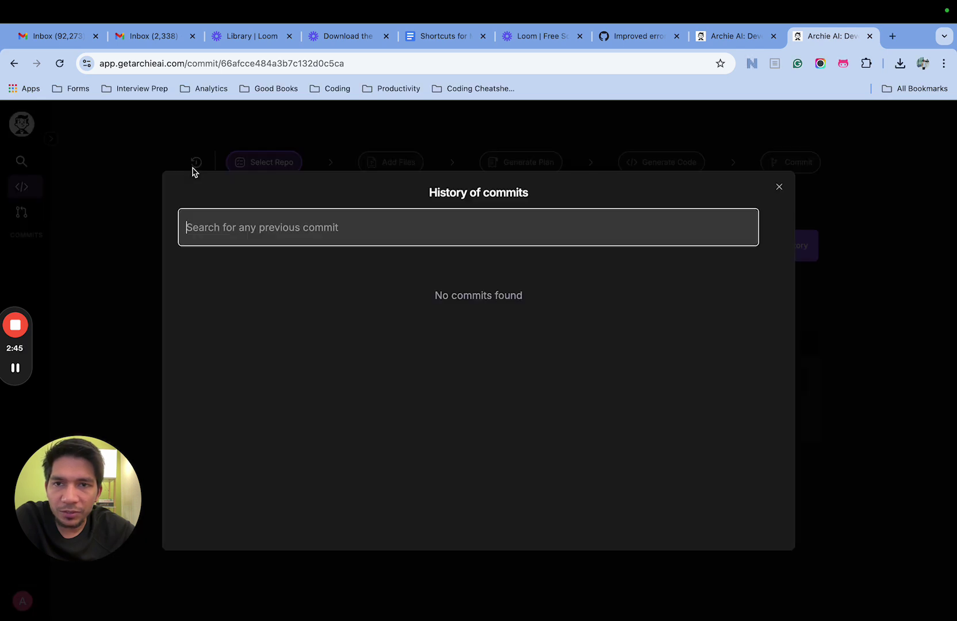
click(134, 270)
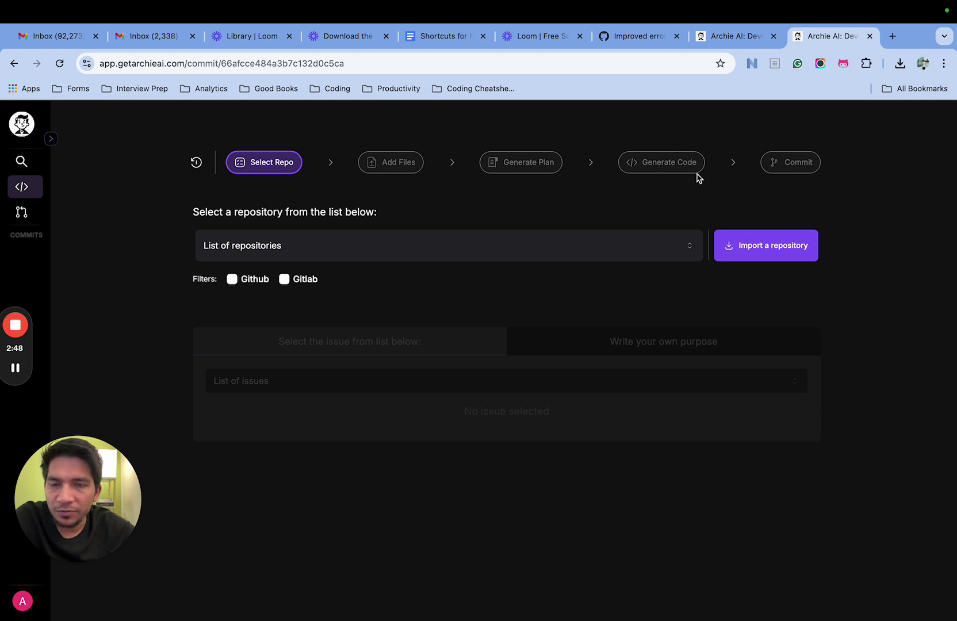
Step: Select the codedog repository, then reopen the repository list
click(380, 254)
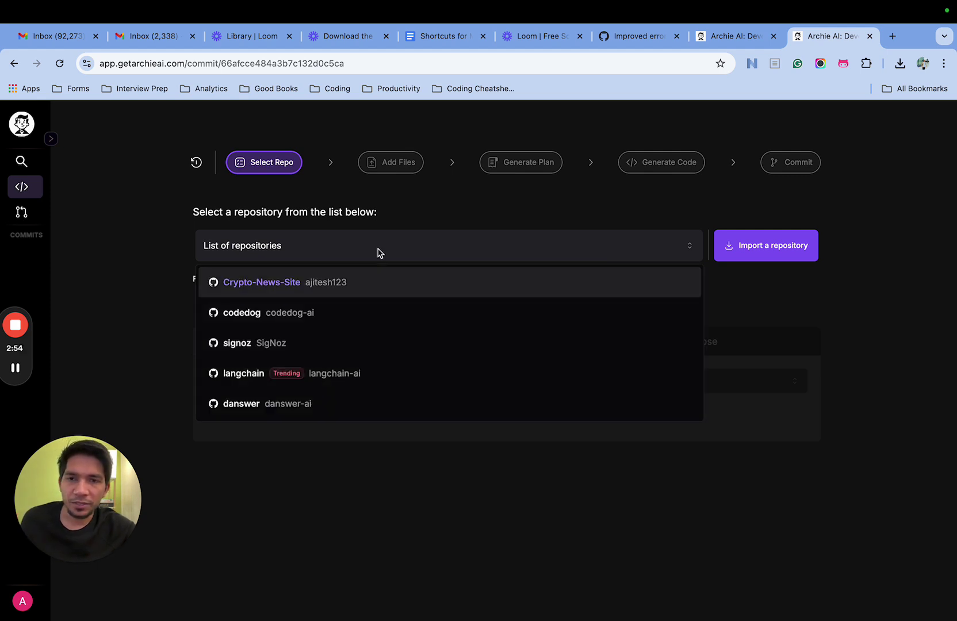
click(341, 317)
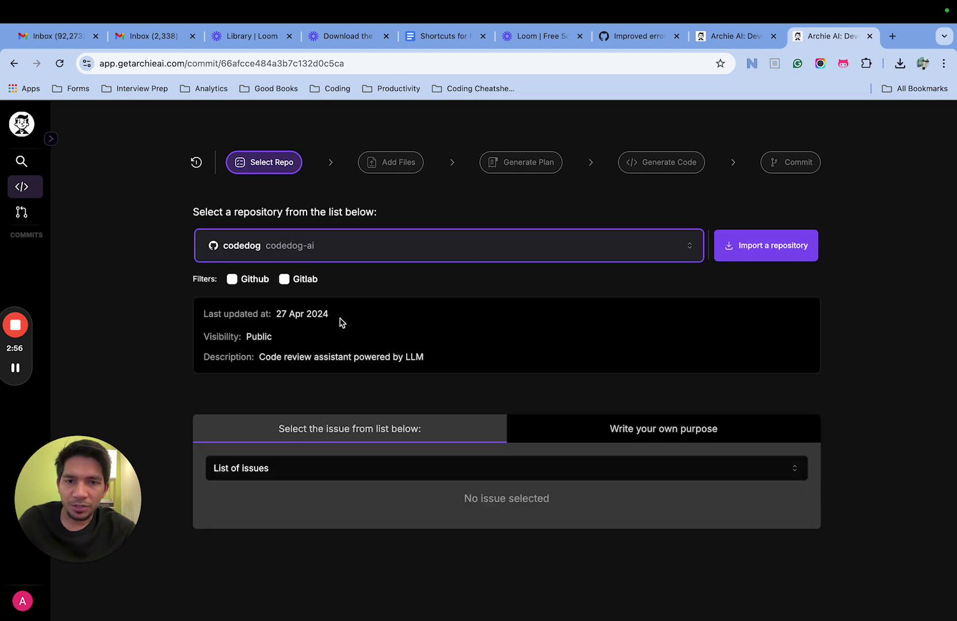
click(418, 252)
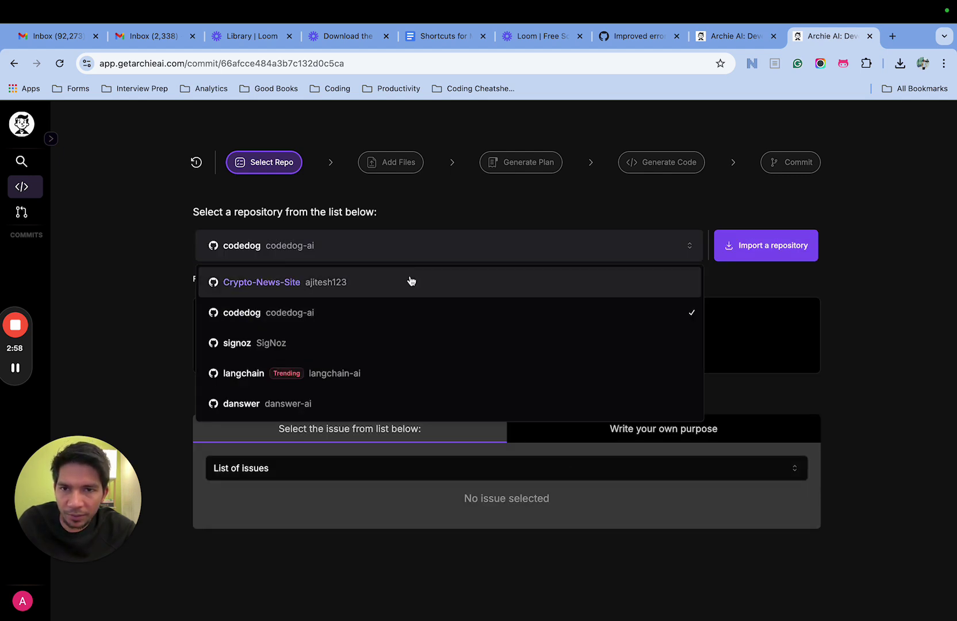
Step: Switch to langchain and load issue #25025 on stock market tools as the purpose
click(402, 375)
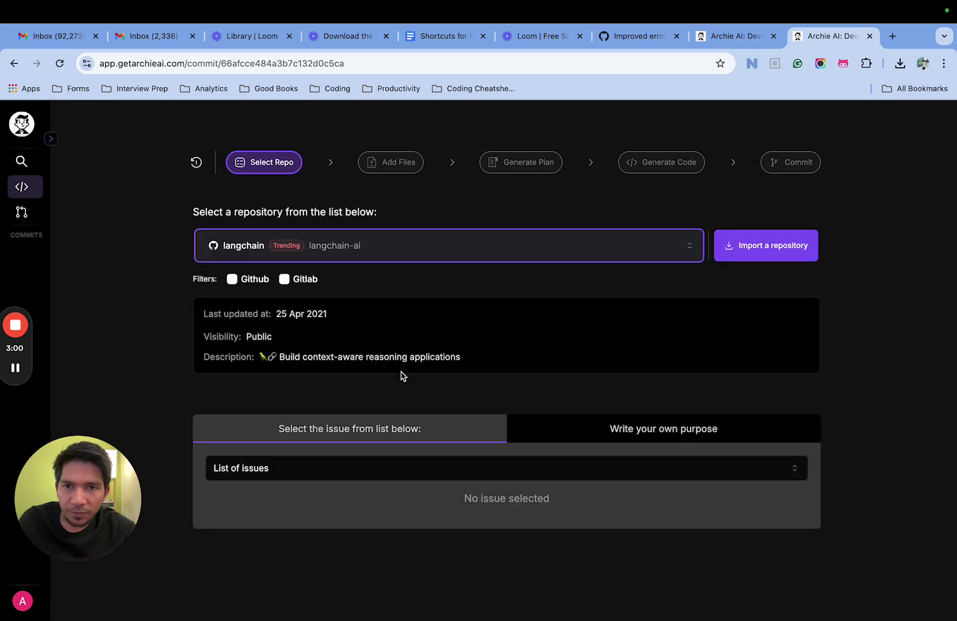
click(415, 470)
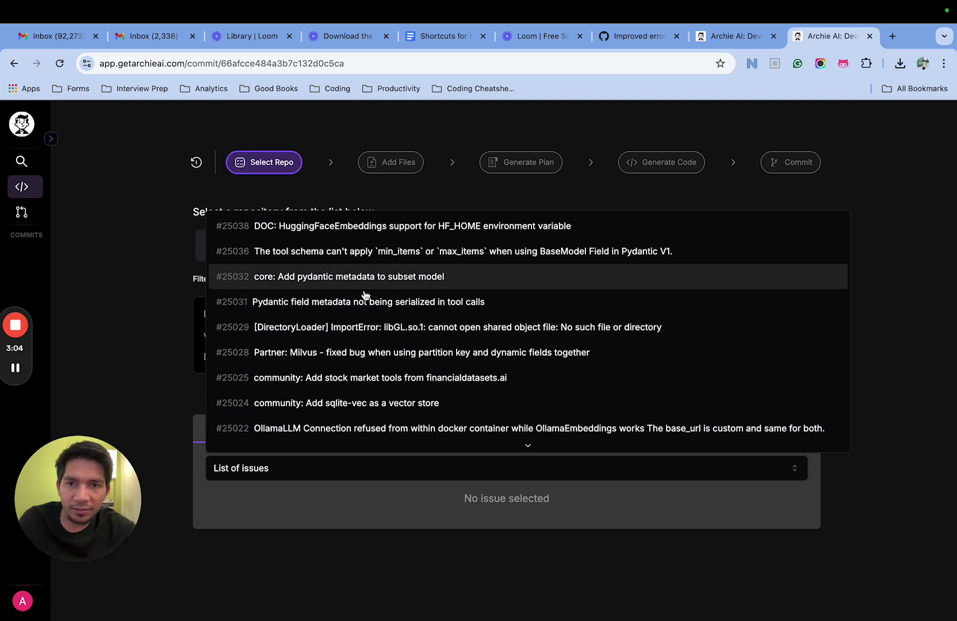
scroll(363, 400, down, 1)
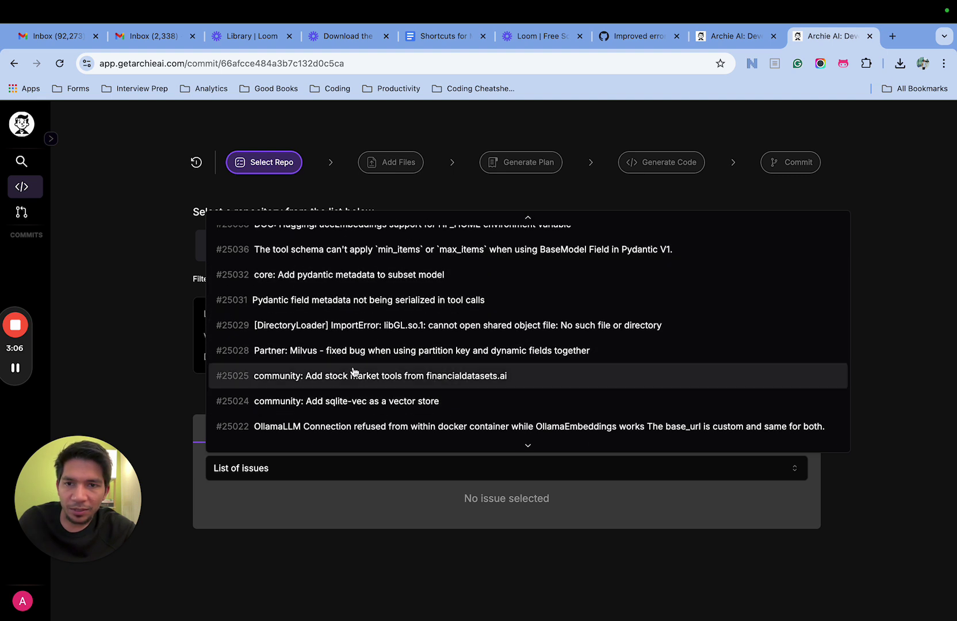
click(354, 375)
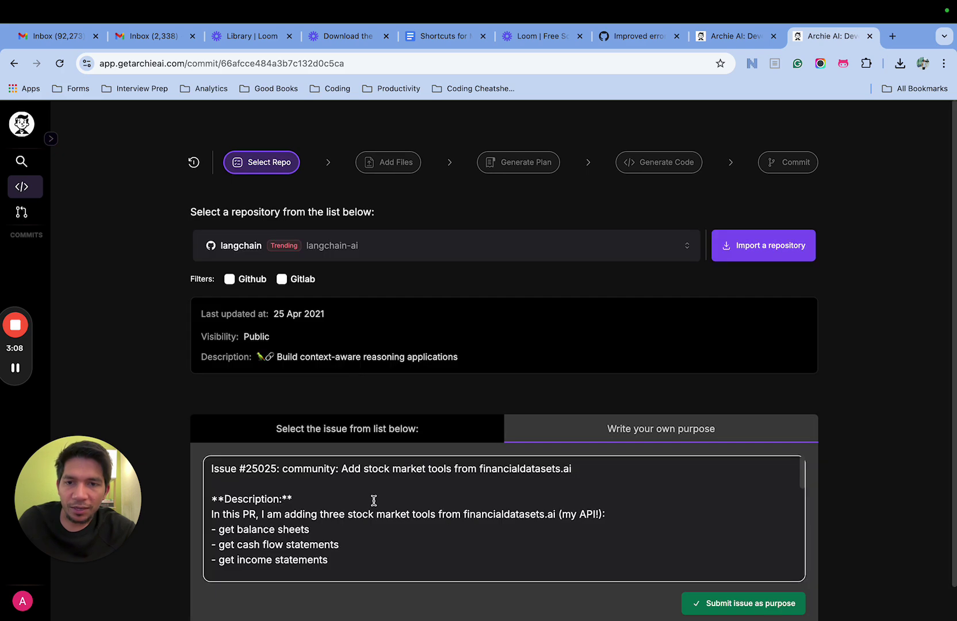
scroll(553, 517, down, 3)
scroll(705, 571, down, 5)
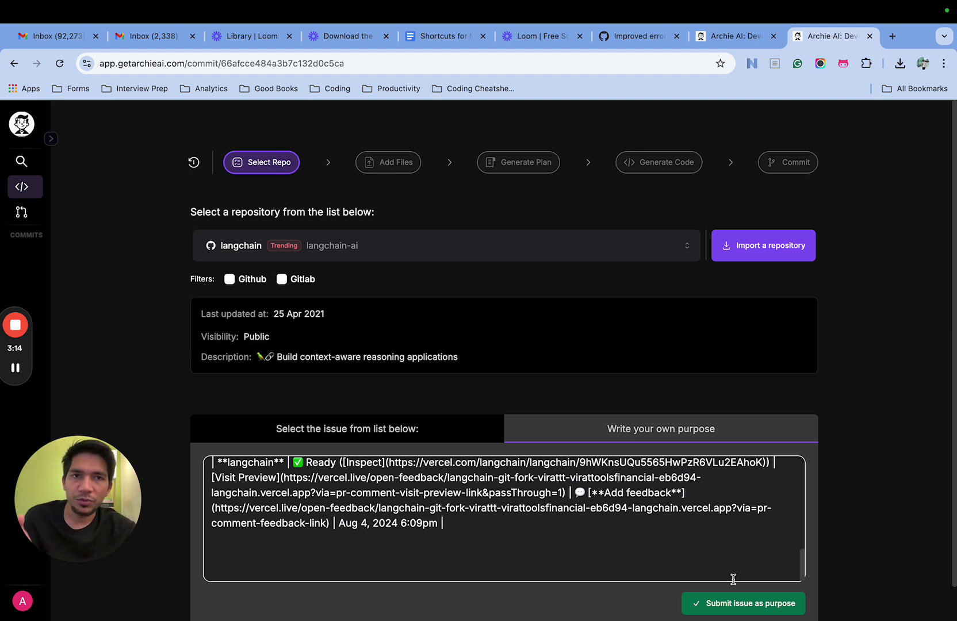
click(635, 36)
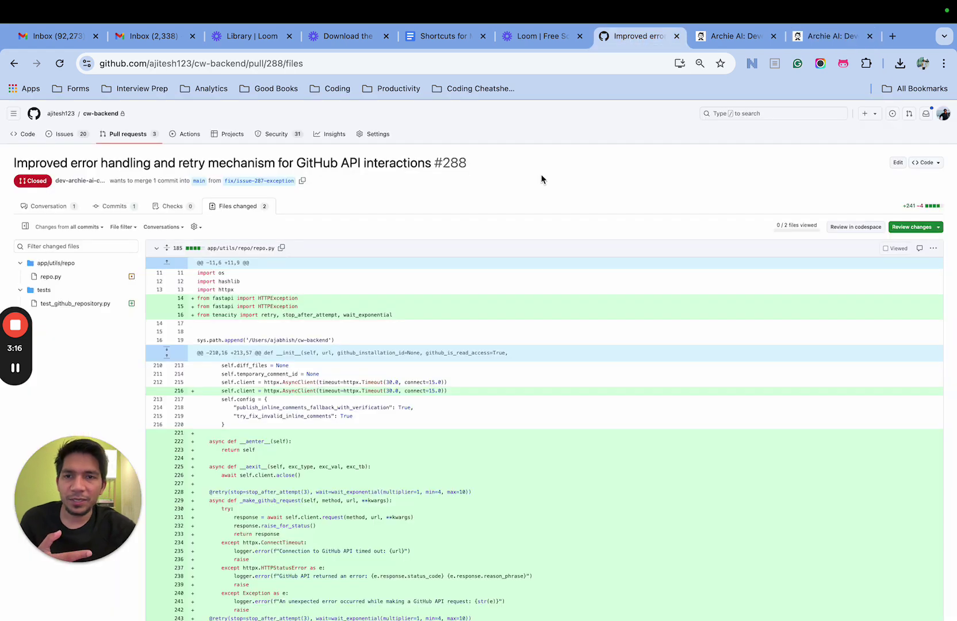